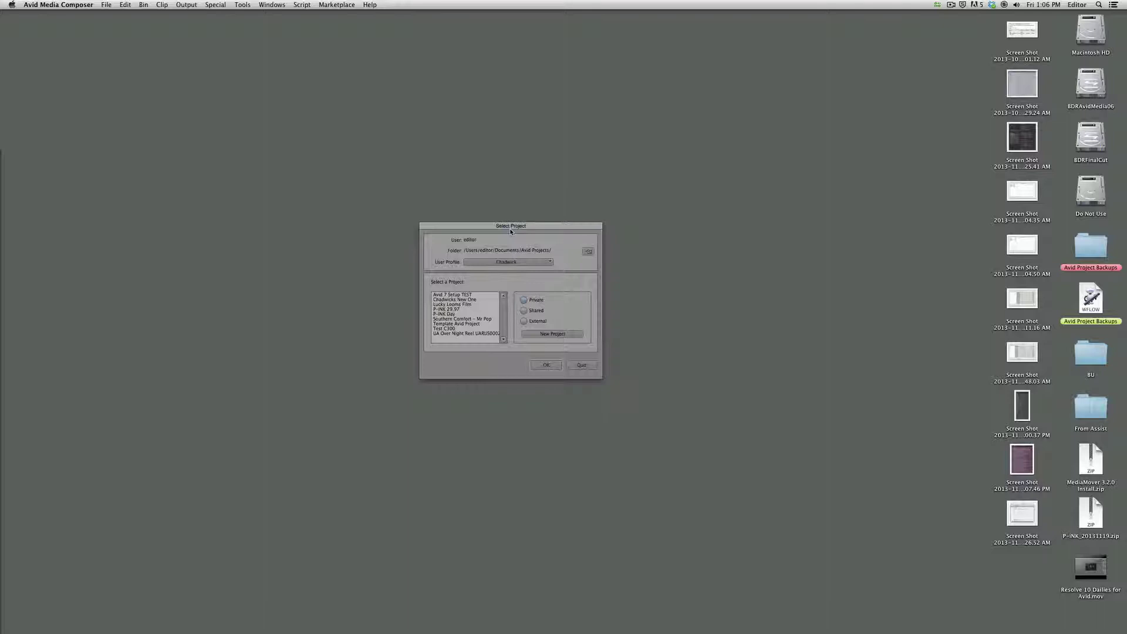
Step: Create the project 'Avid Fast Import Tutorial' in 1080p/25 format with the Film option ticked
click(553, 334)
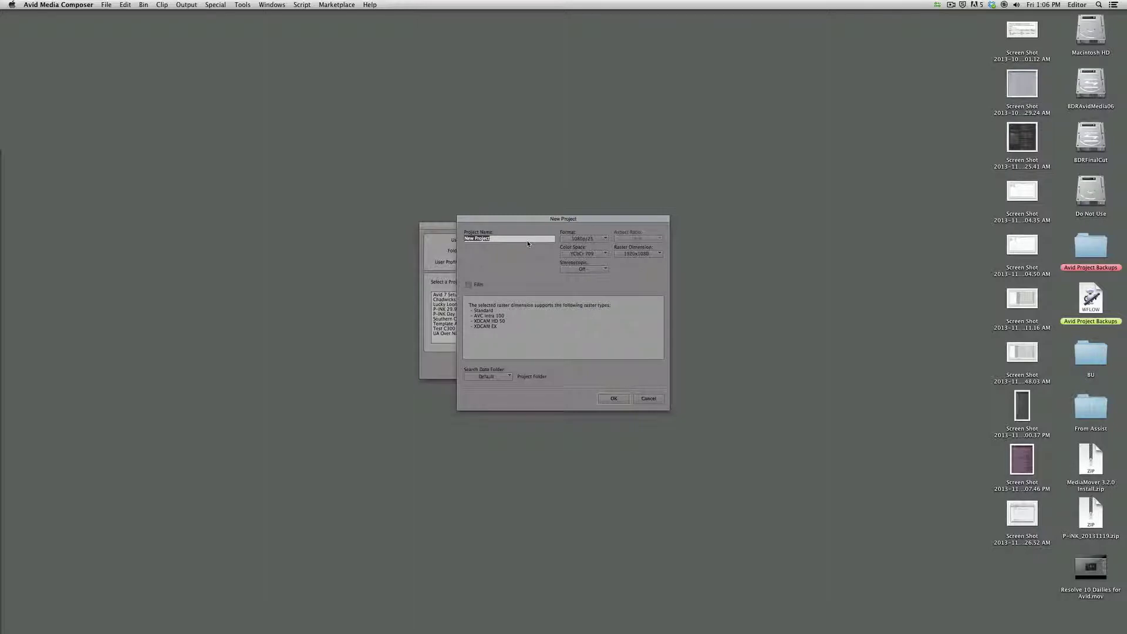
text(Avid Fast Import Tutorial)
click(602, 240)
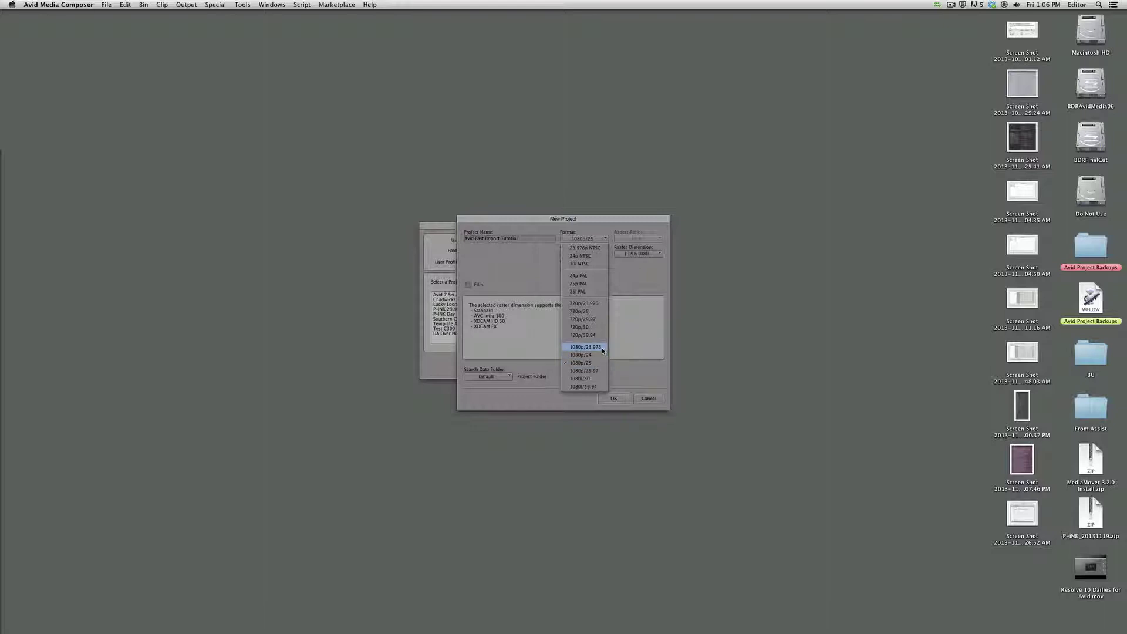
click(597, 363)
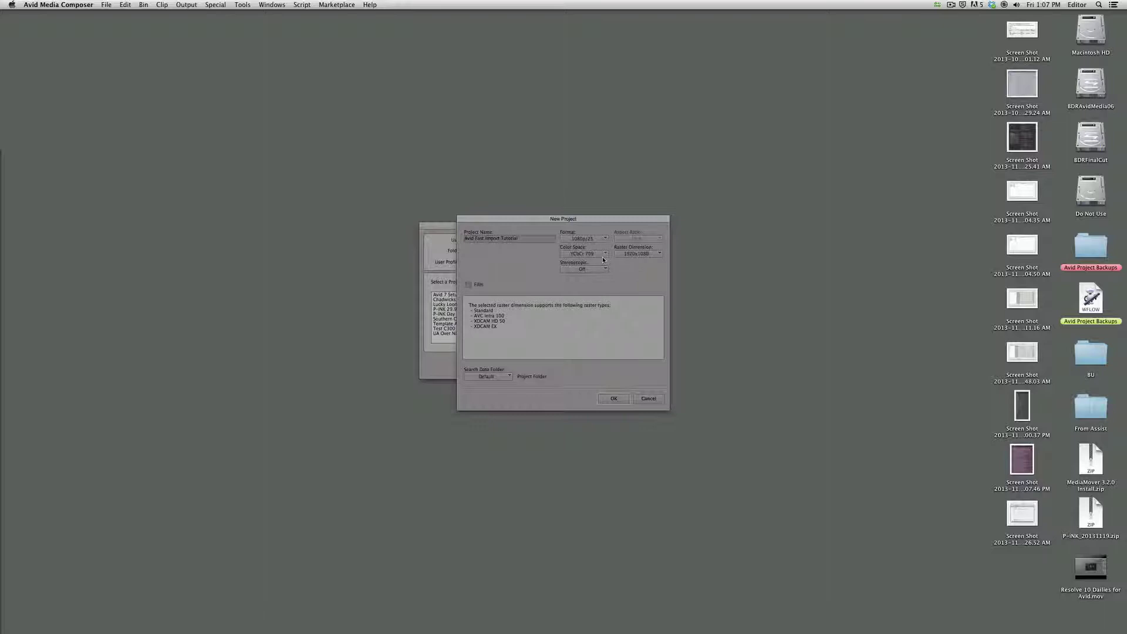
click(480, 287)
click(614, 398)
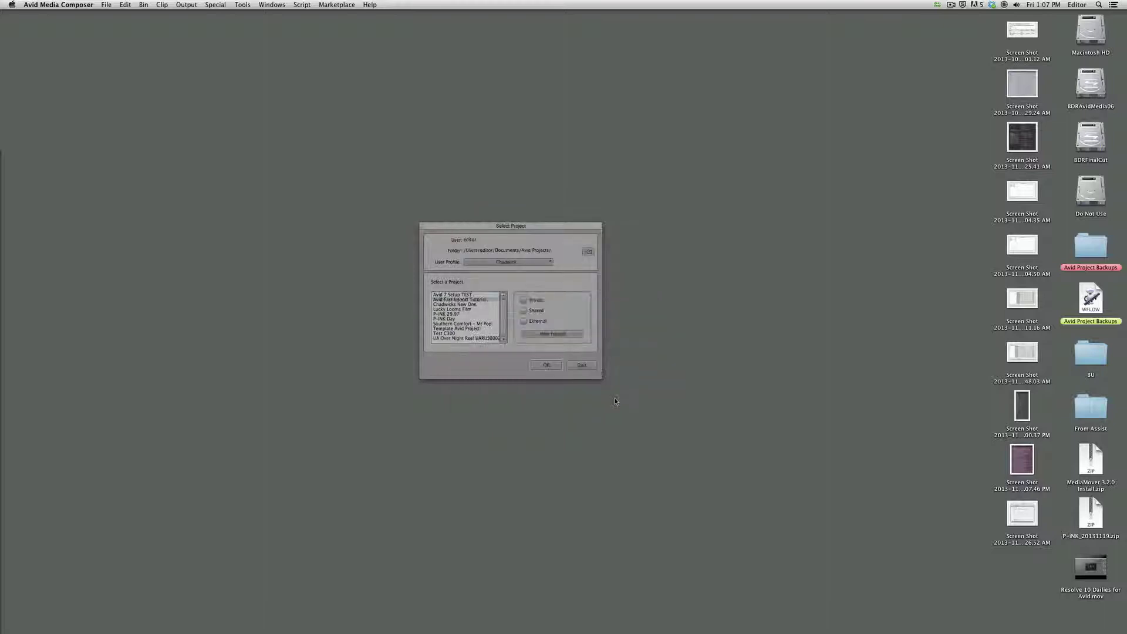
Step: Open the 'Avid Fast Import Tutorial' project, rename its default bin to 'Dailies', and make it active
click(545, 366)
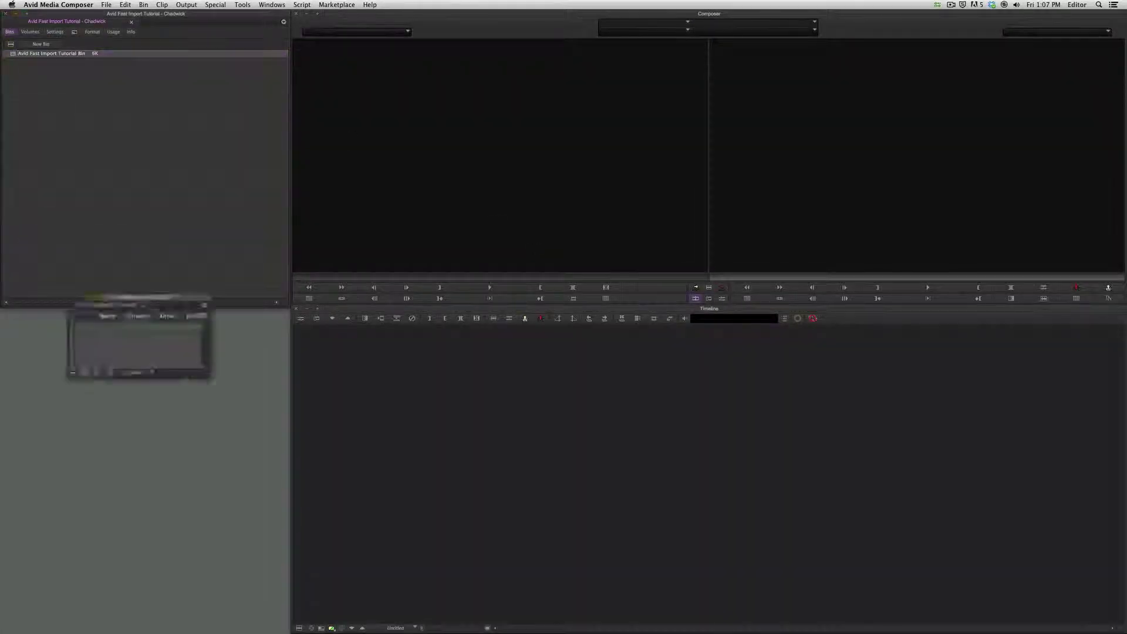
click(75, 54)
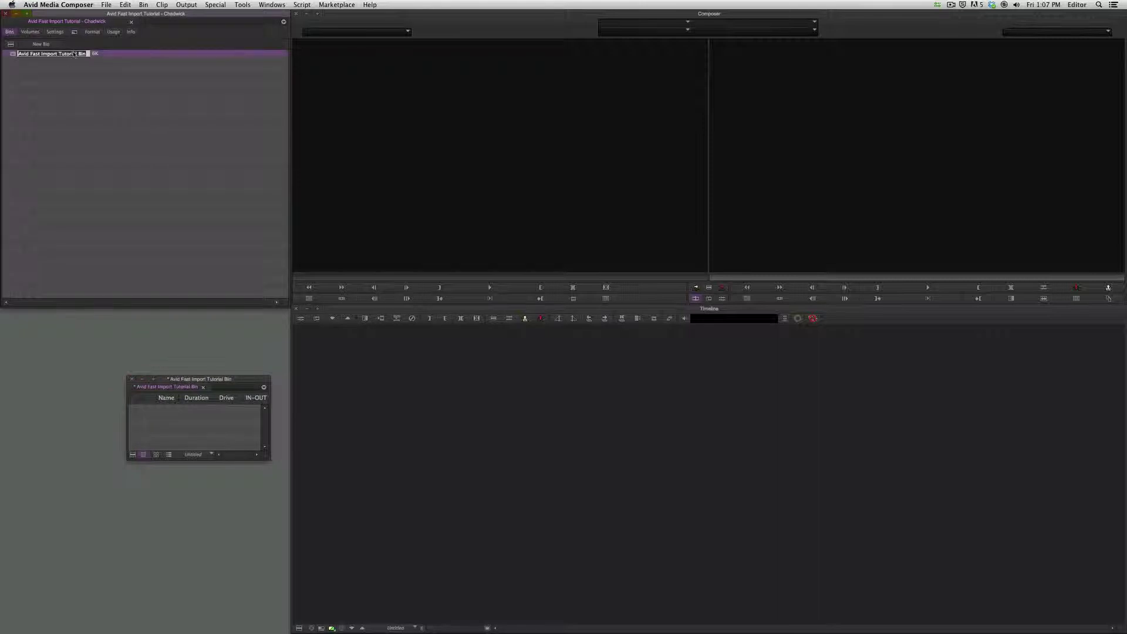
text(Dailies)
key(Return)
click(175, 405)
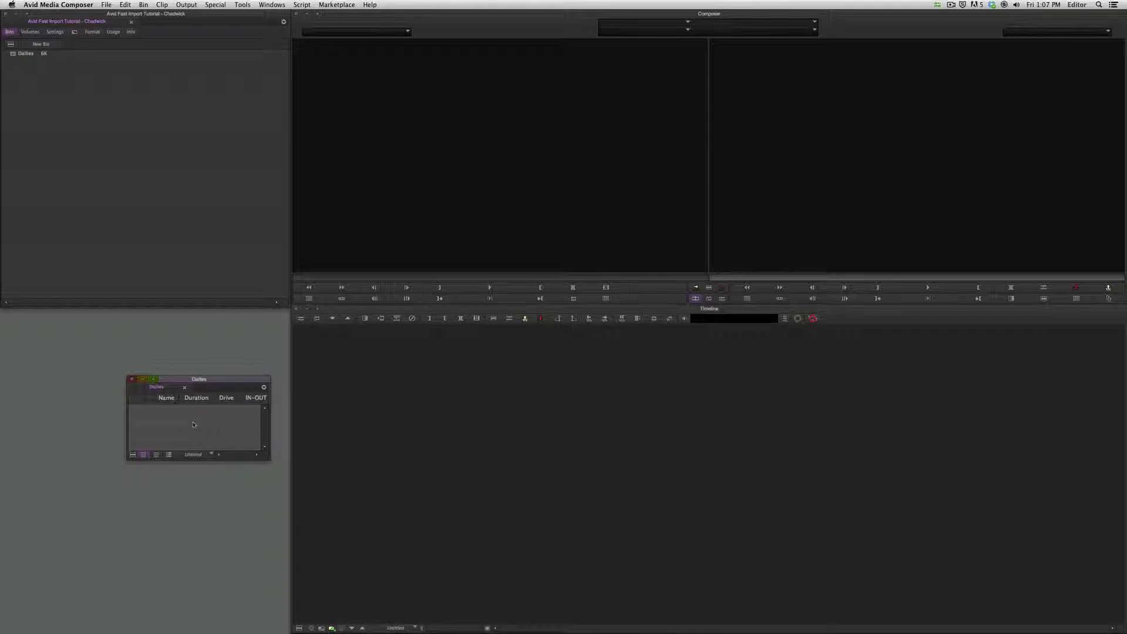
Step: Start an import into Dailies with DNxHD 36 MXF resolution and BDRAvidMedia06 as target drive
right_click(194, 424)
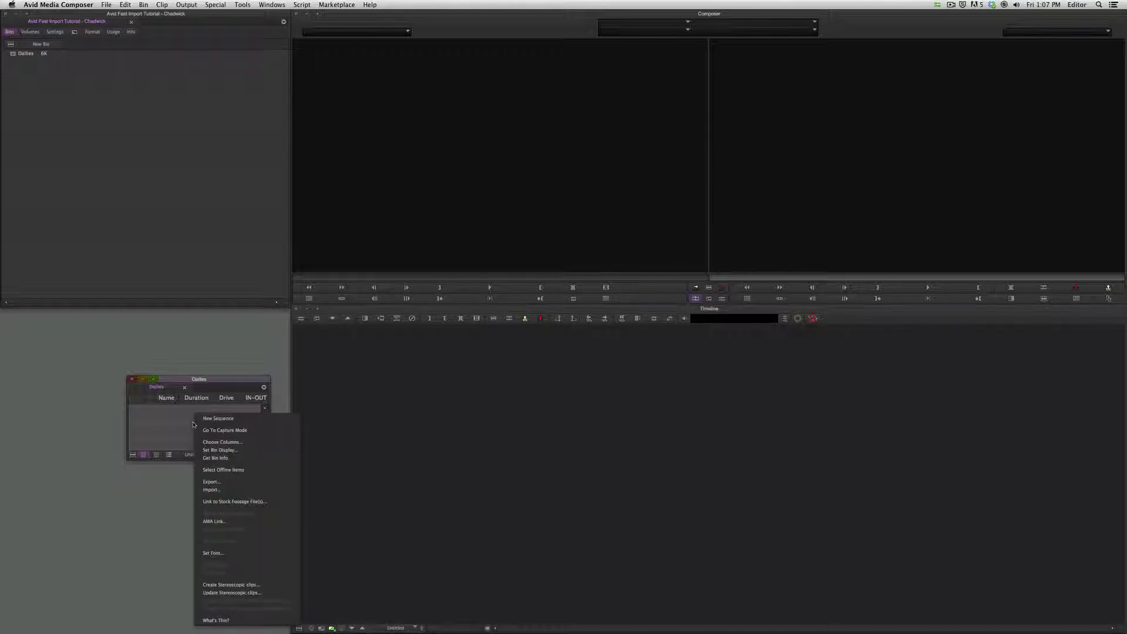
click(238, 490)
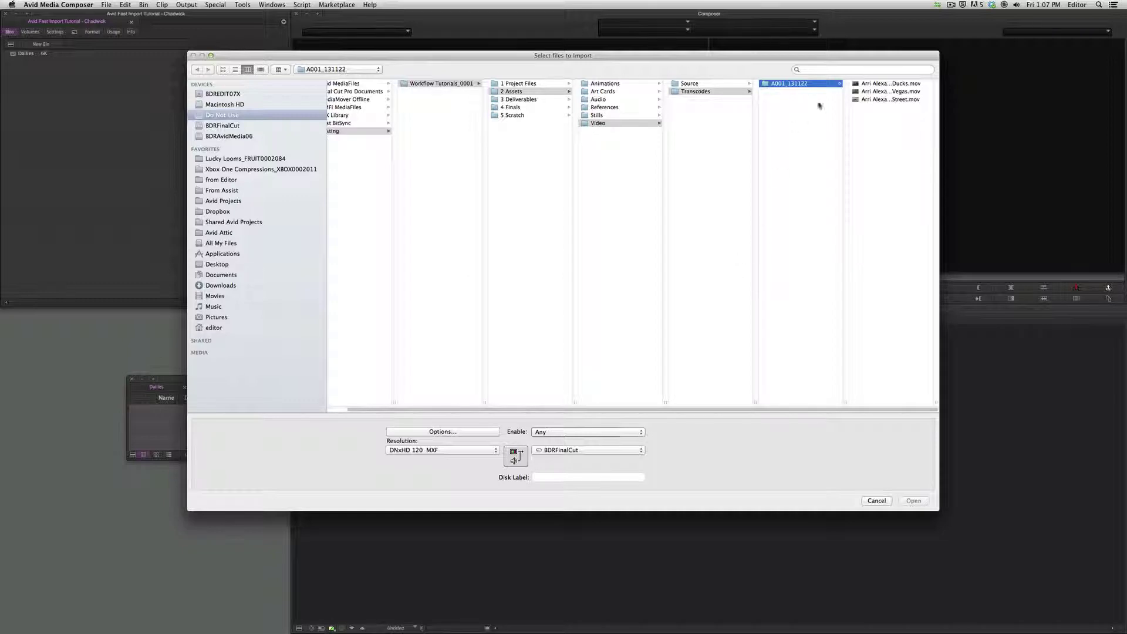
click(458, 454)
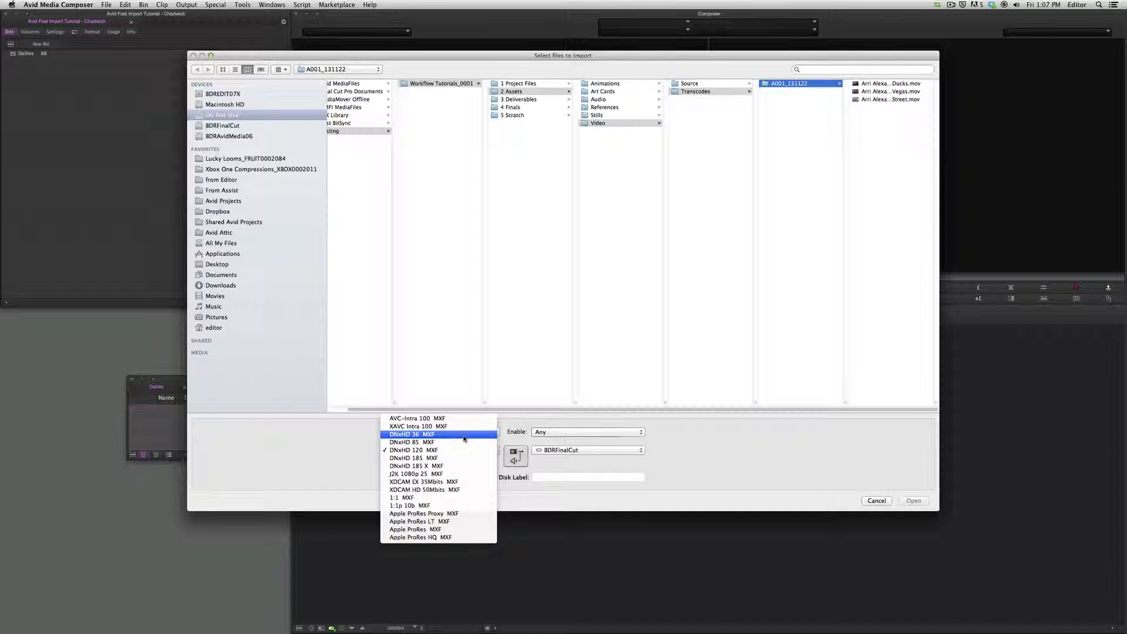
click(462, 436)
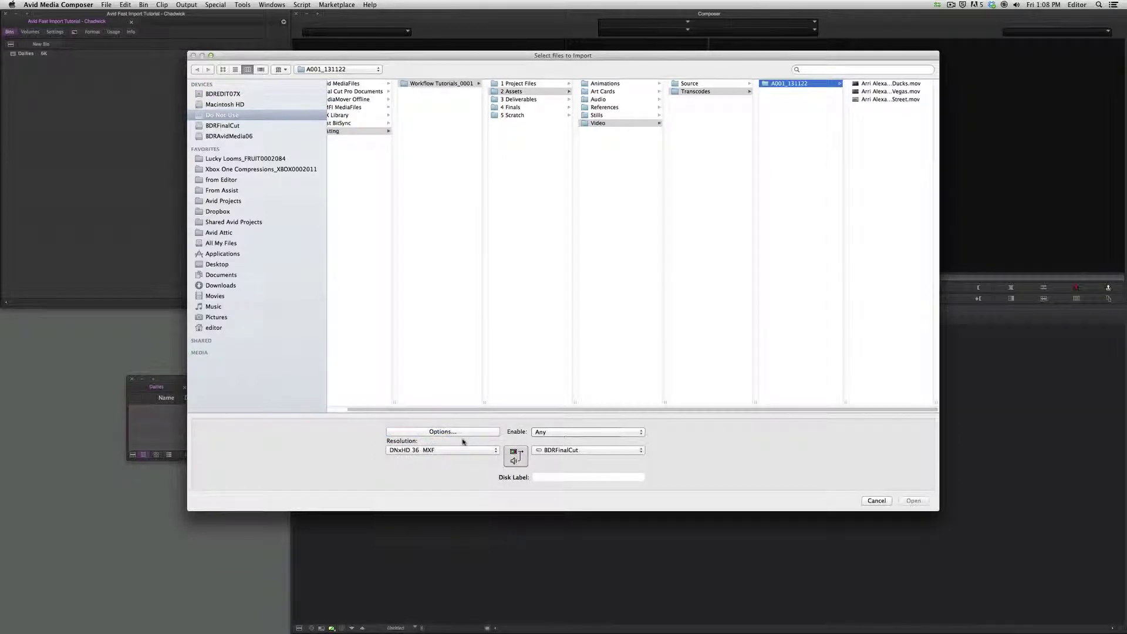
click(587, 452)
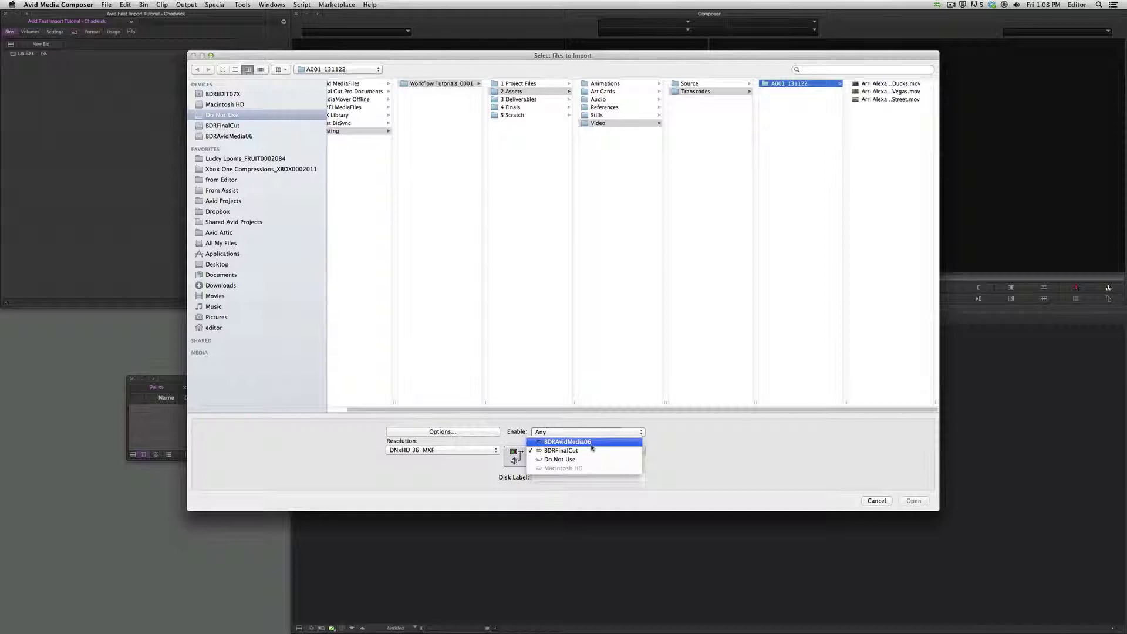
click(592, 448)
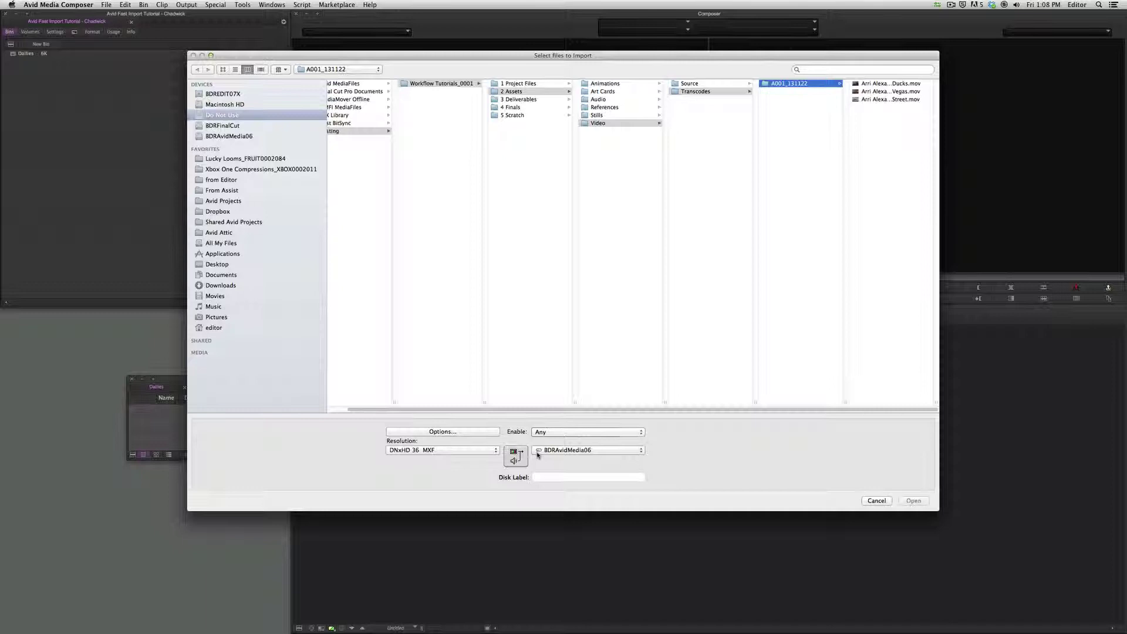
click(483, 432)
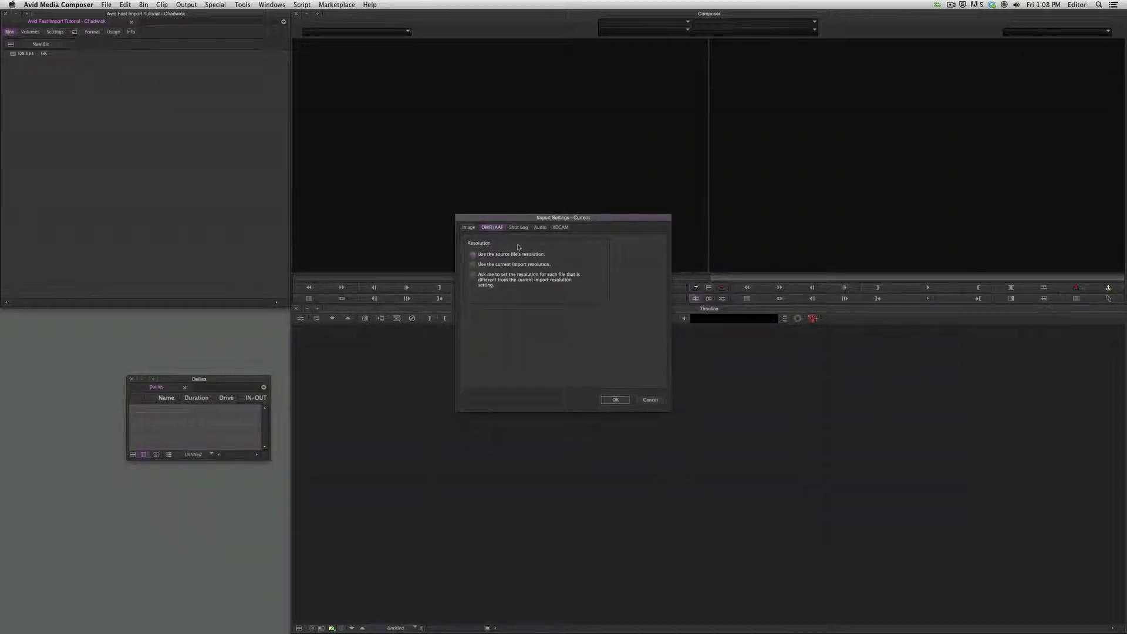
click(472, 229)
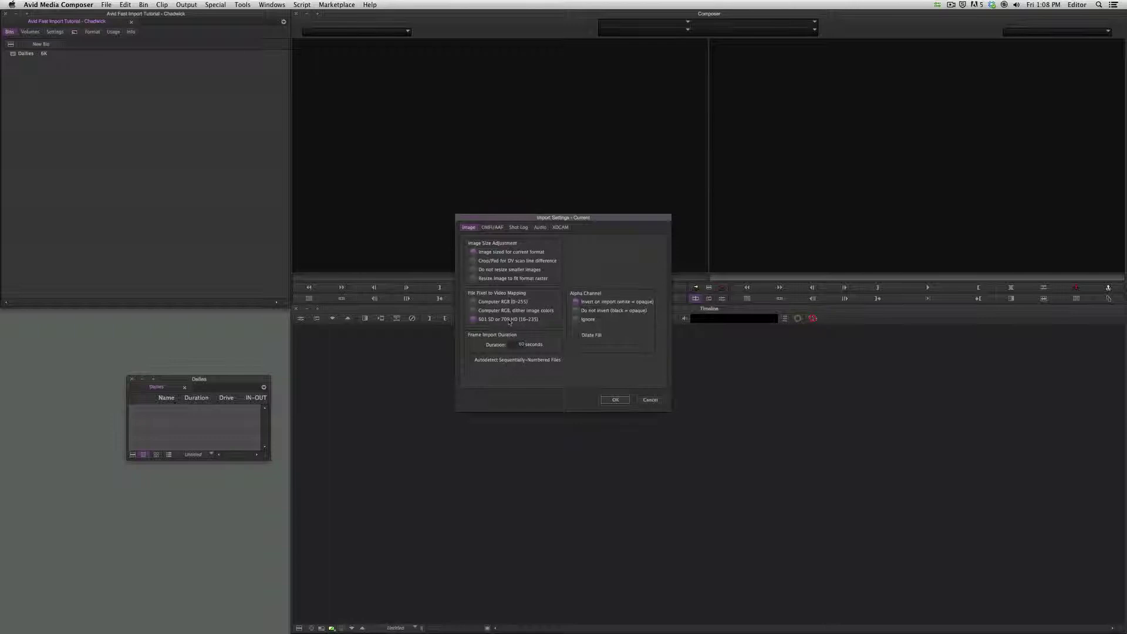
click(491, 228)
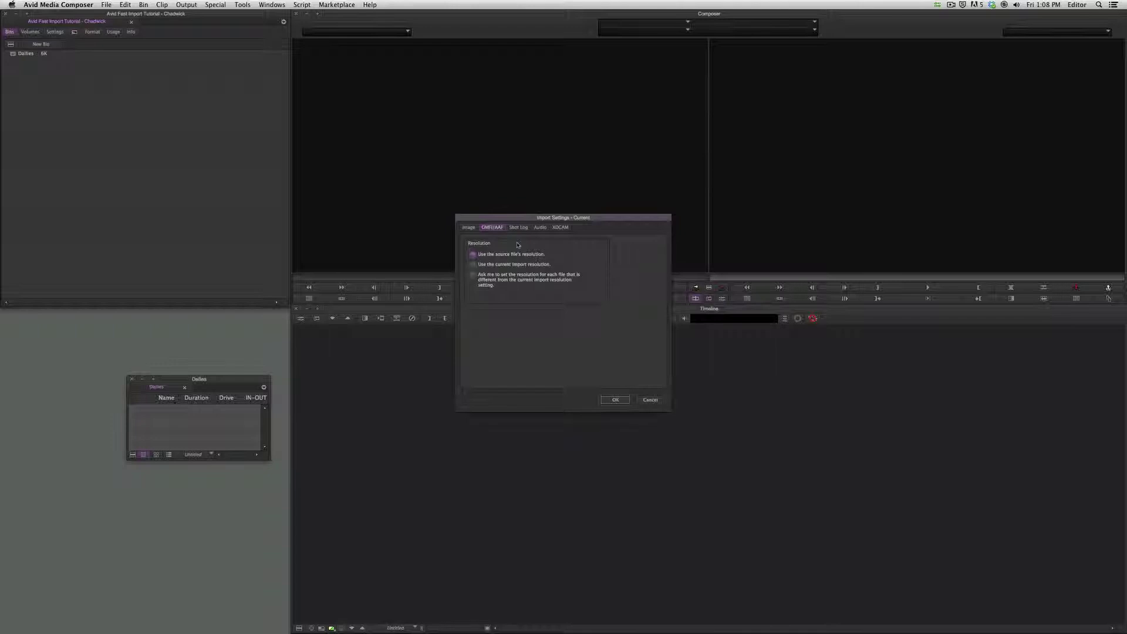
Step: Accept the import settings and import the three Arri Alexa .mov clips from A001_131122
click(617, 399)
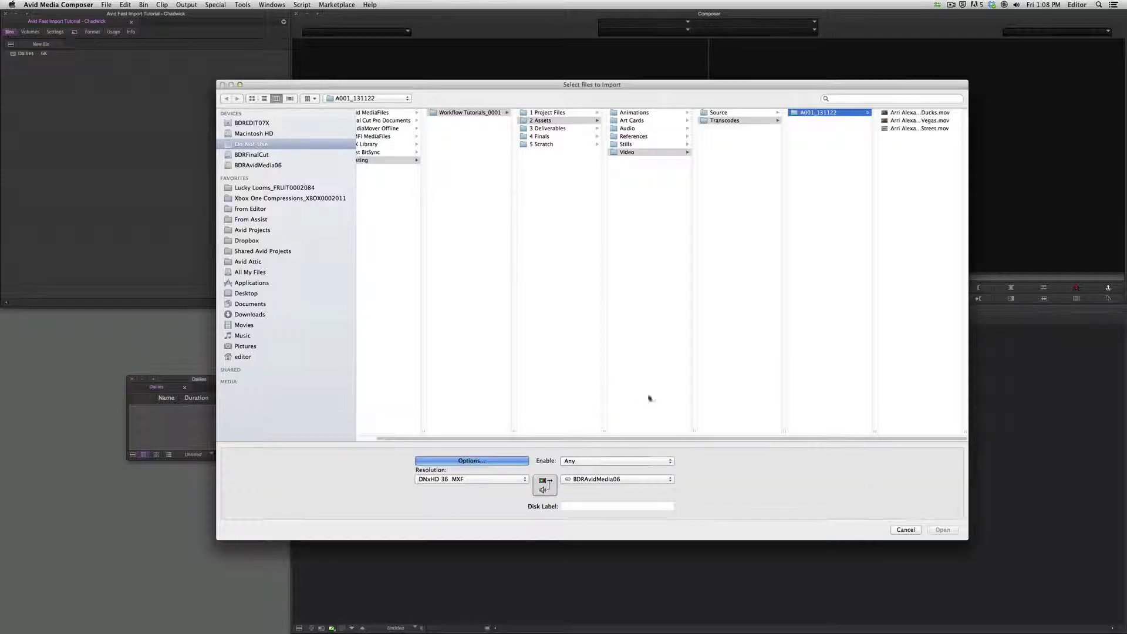
drag(914, 144, 909, 100)
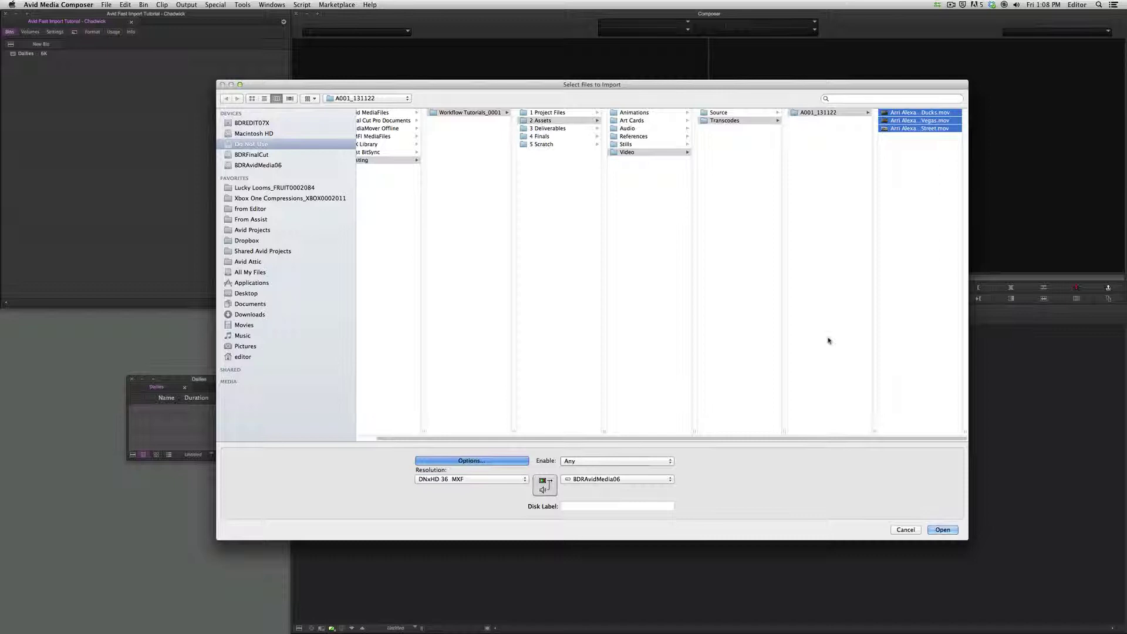
click(943, 530)
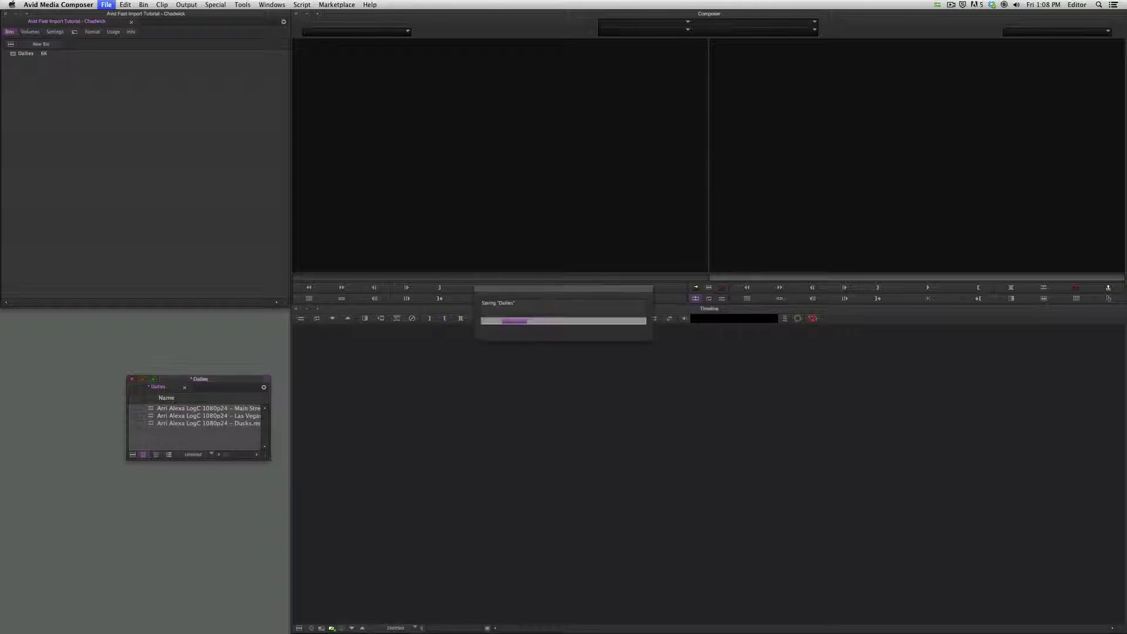
Step: Enlarge and reposition the Dailies bin, sort the clips by Name, and select all three
drag(267, 460, 404, 577)
drag(324, 385, 247, 338)
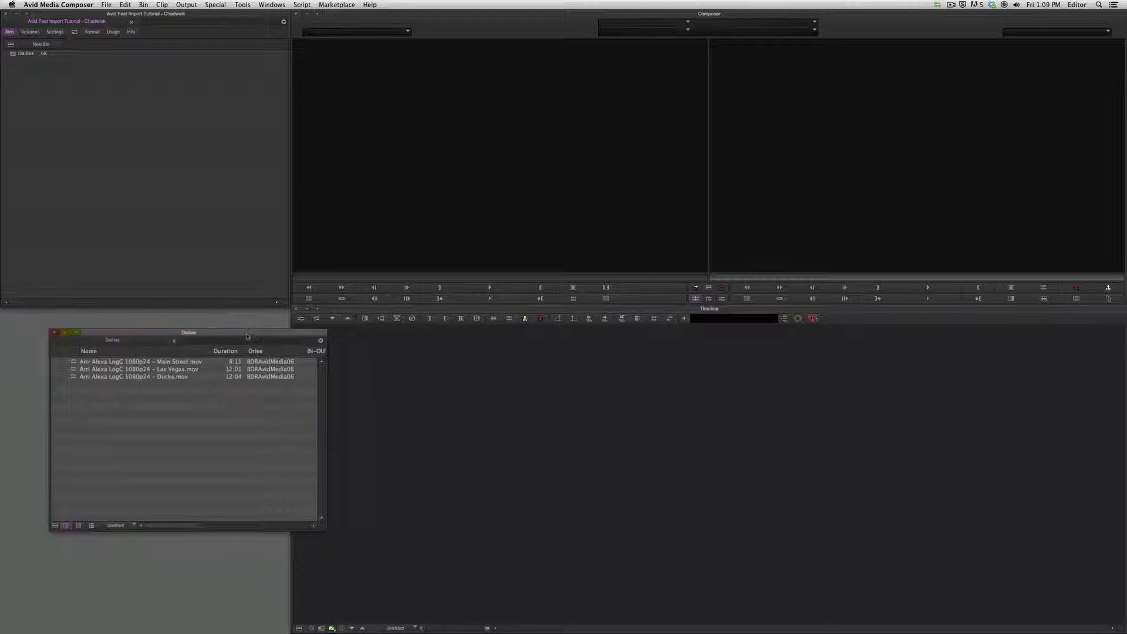
drag(83, 344, 83, 347)
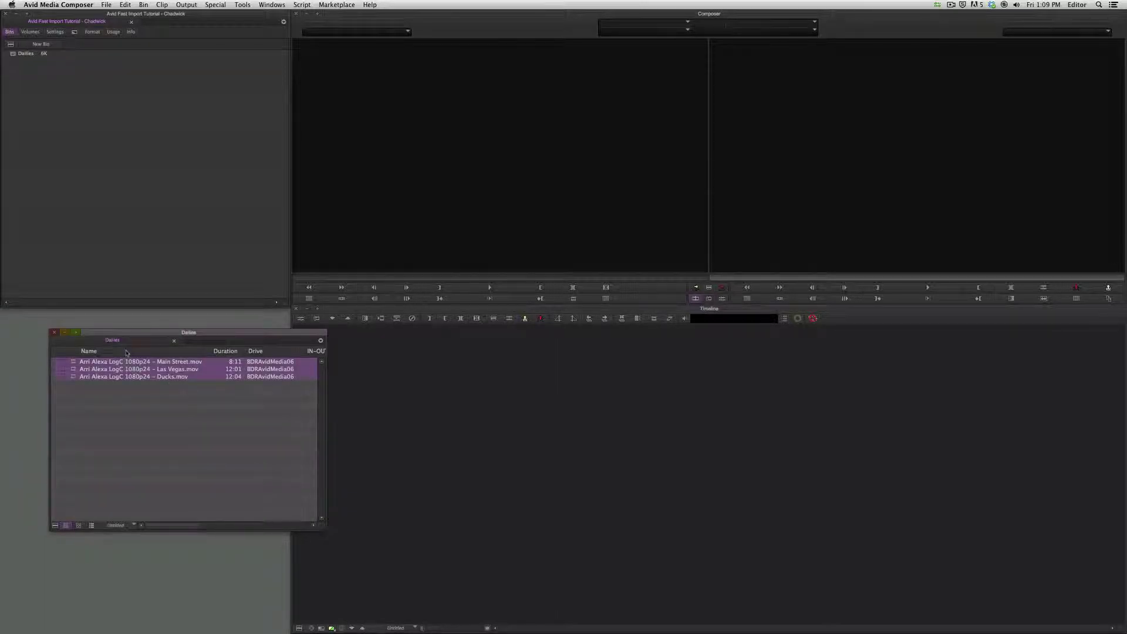
click(128, 370)
key(super+e)
mouse_move(149, 423)
mouse_down()
mouse_move(75, 357)
mouse_move(565, 404)
mouse_up()
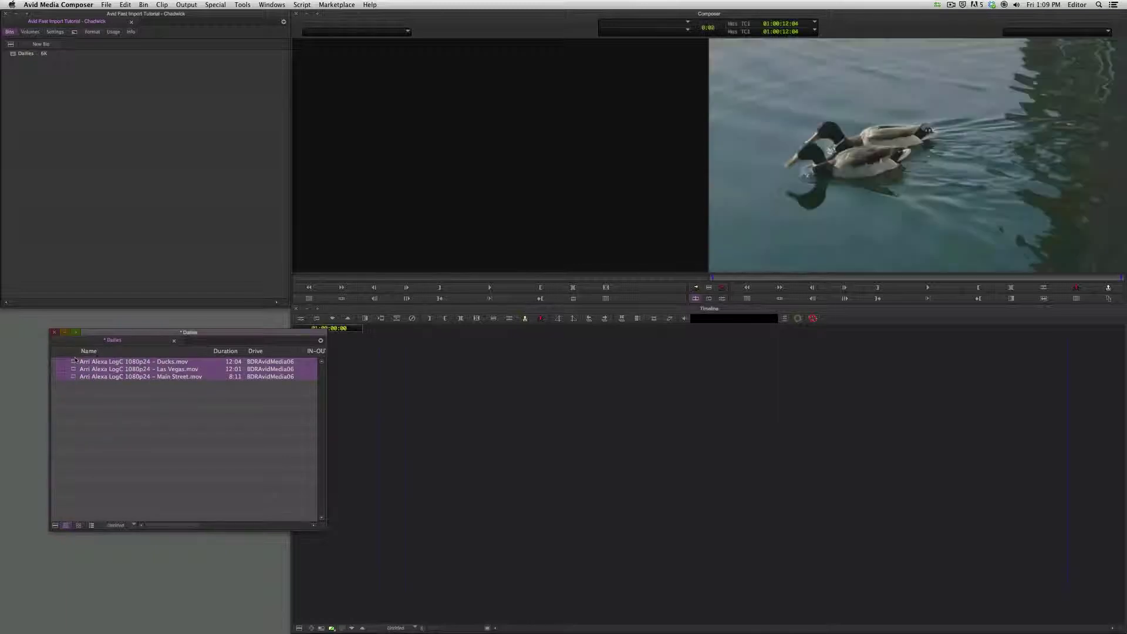
Step: Return to the start of Untitled Sequence.01 in the Timeline and play it back
click(370, 337)
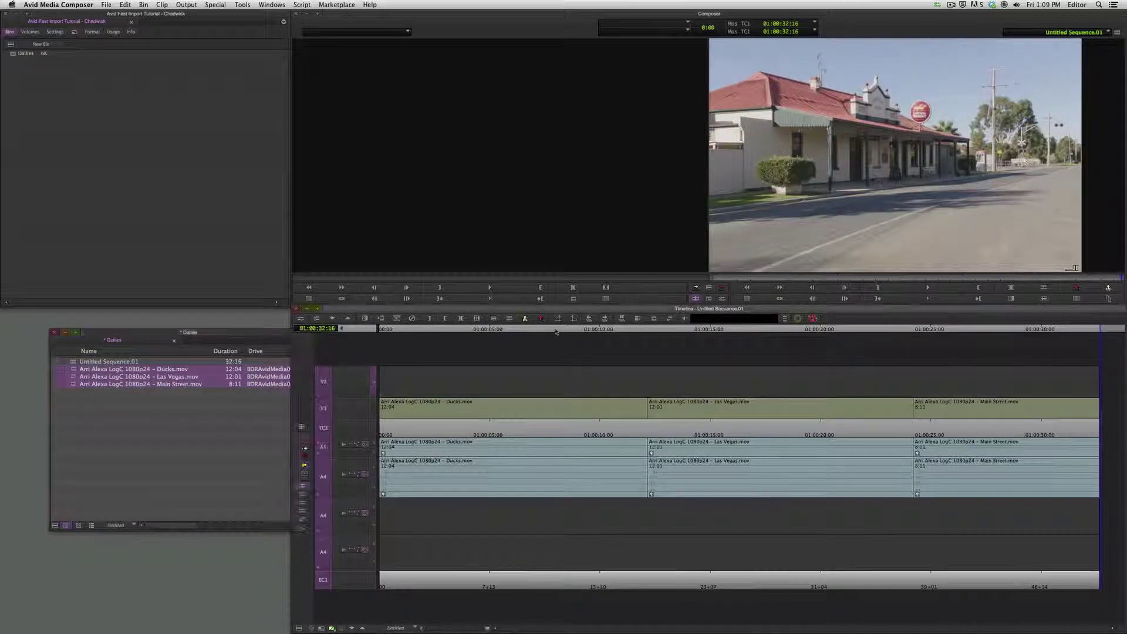
key(space)
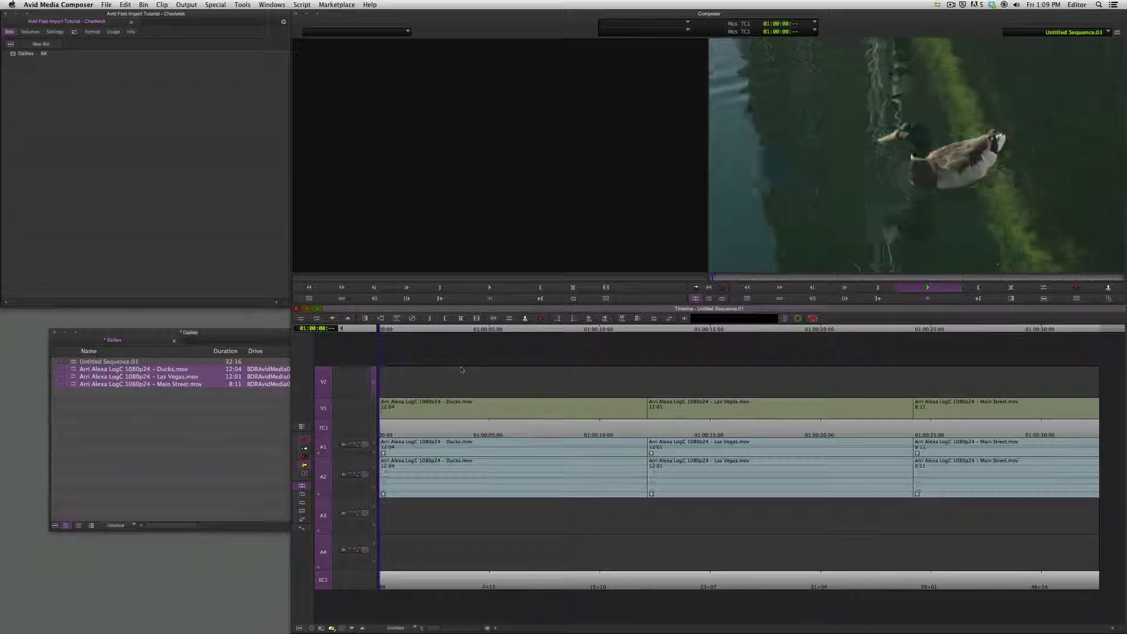